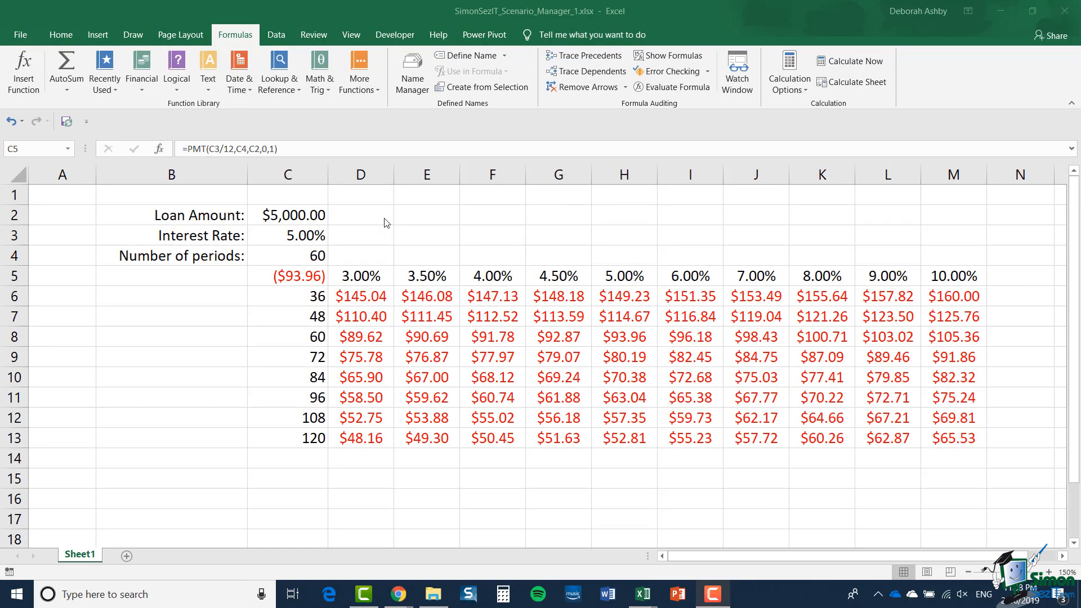
# Define the name Principle for the loan amount cell C2.
pyautogui.click(294, 215)
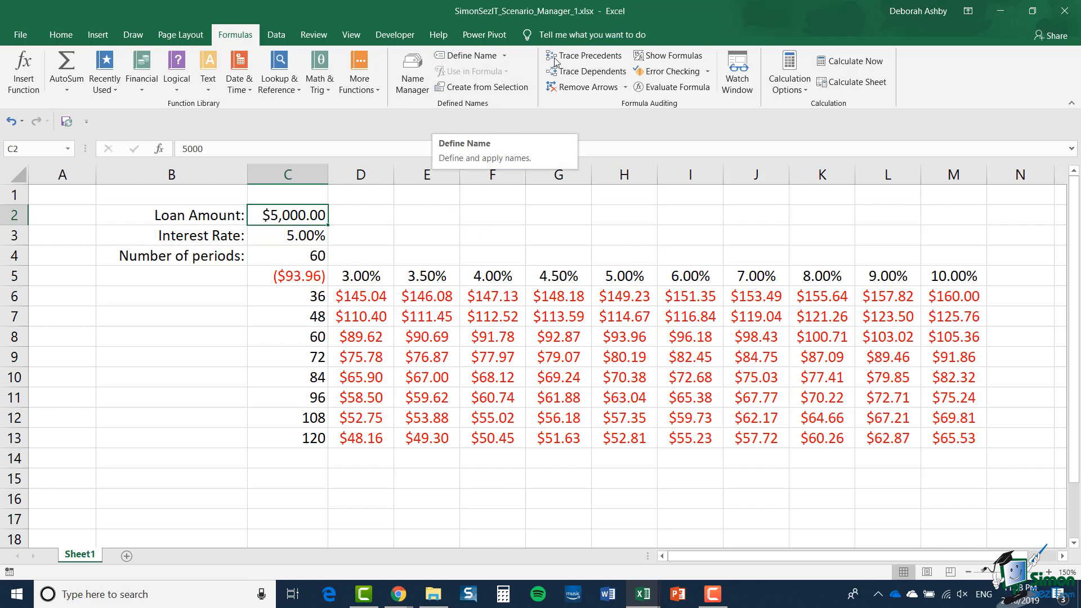
pyautogui.click(472, 56)
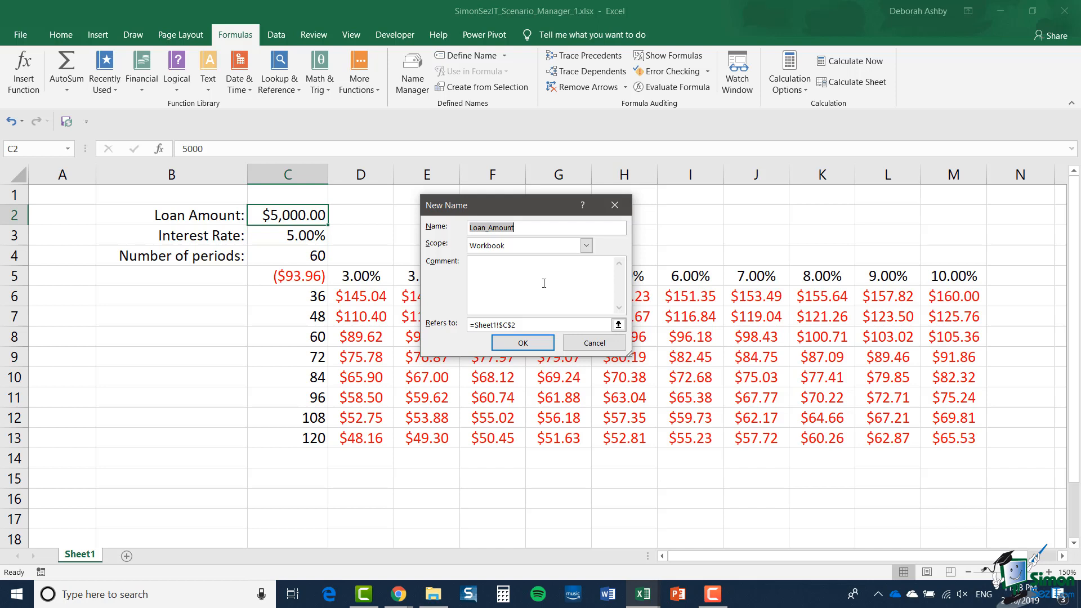
pyautogui.write('Principle')
pyautogui.click(525, 343)
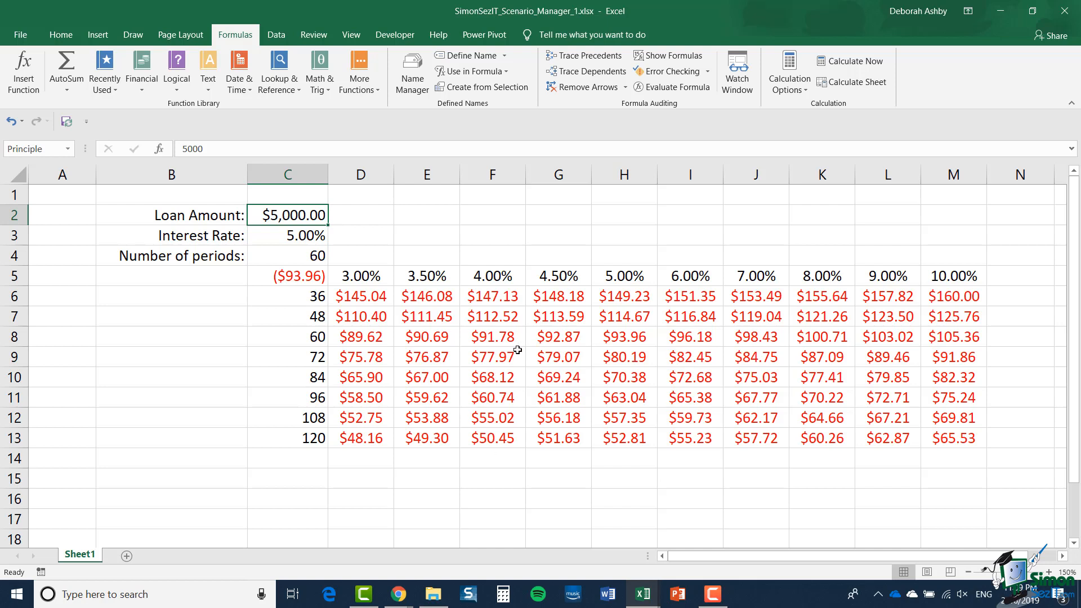
# Define the name Interest_Rate for cell C3 and Number_of_periods for cell C4.
pyautogui.click(288, 237)
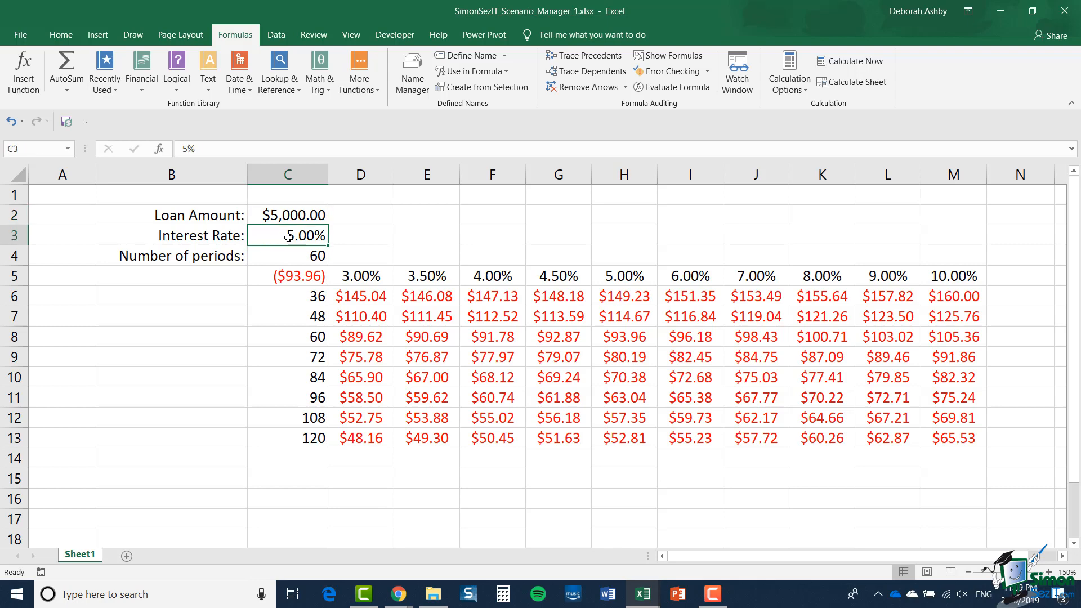
pyautogui.click(471, 56)
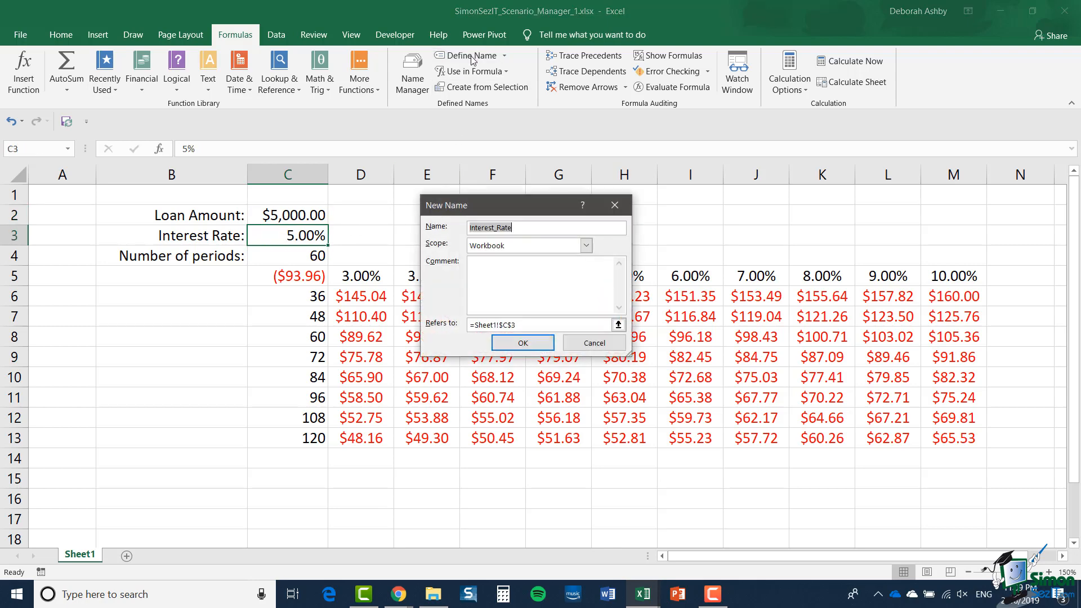
pyautogui.click(522, 342)
pyautogui.click(297, 255)
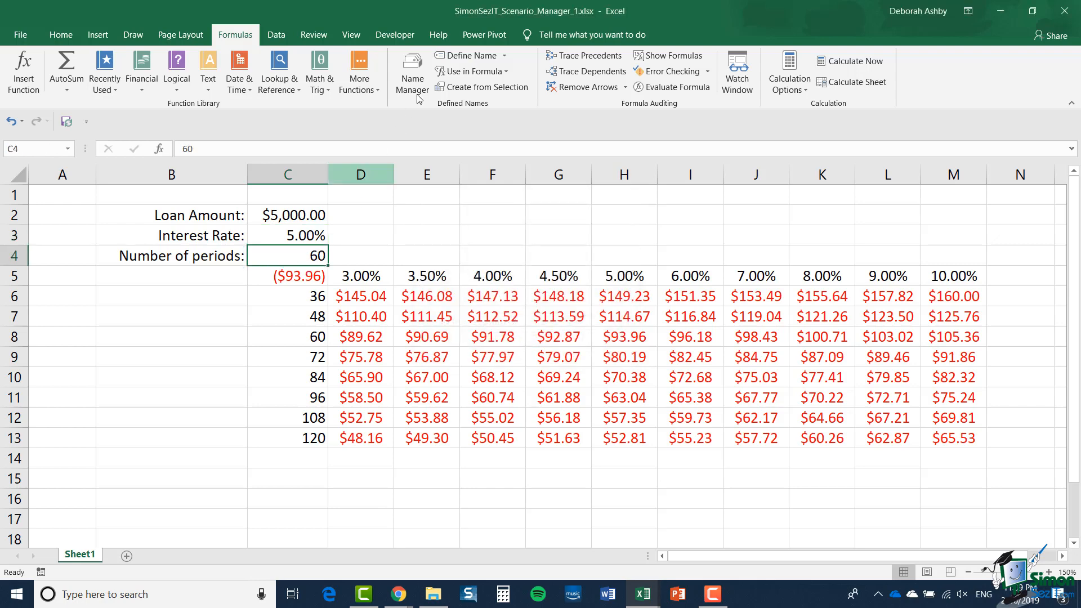
pyautogui.click(461, 58)
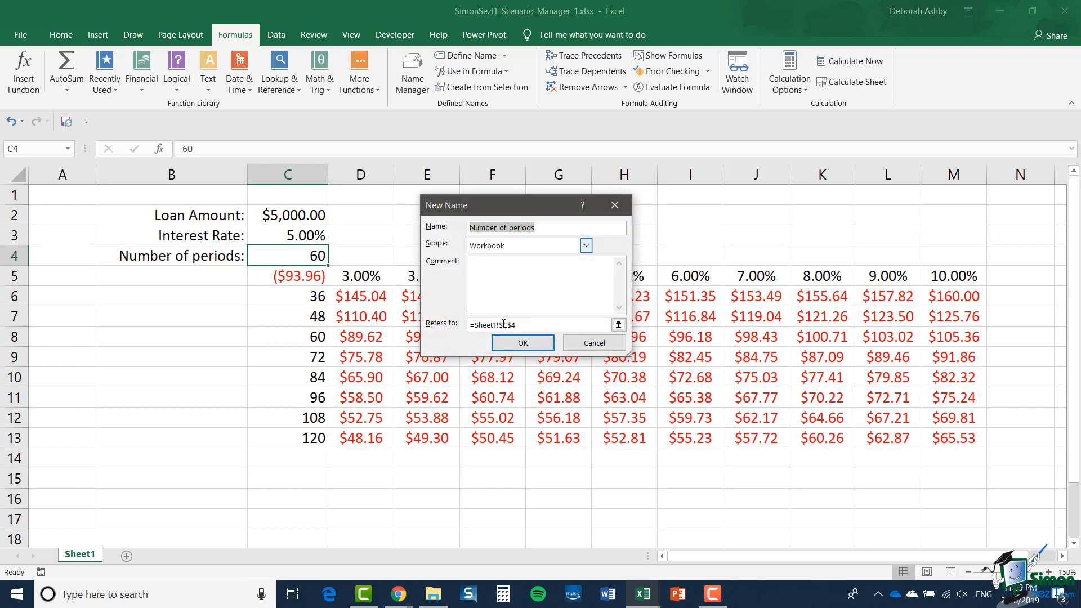
pyautogui.click(511, 343)
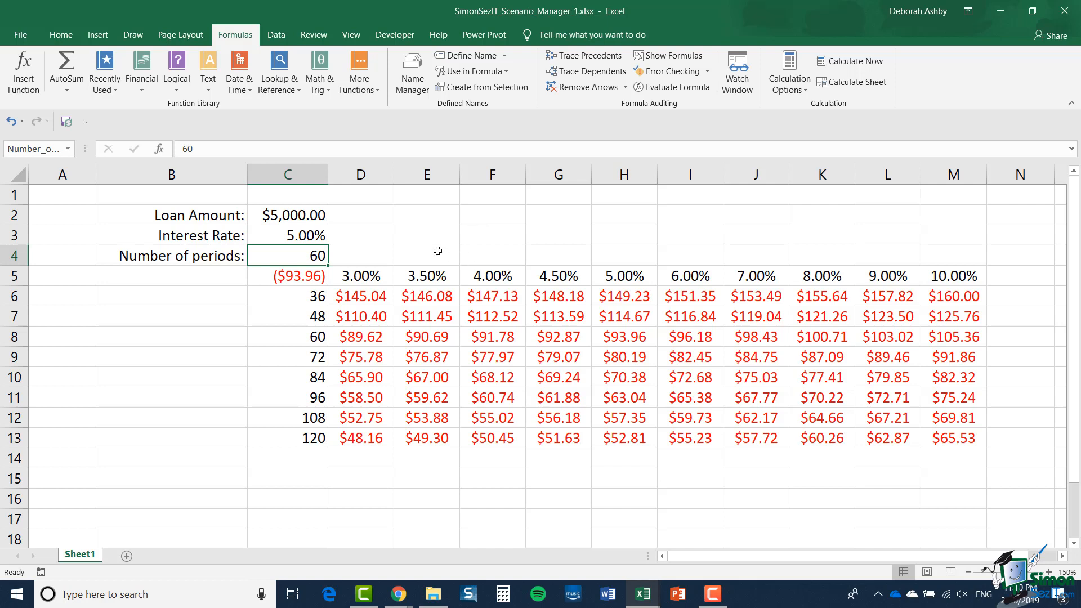
# Insert a row above Interest Rate, with the label "Type:" in B3 and the value 1 in C3.
pyautogui.click(15, 236)
pyautogui.rightClick(16, 237)
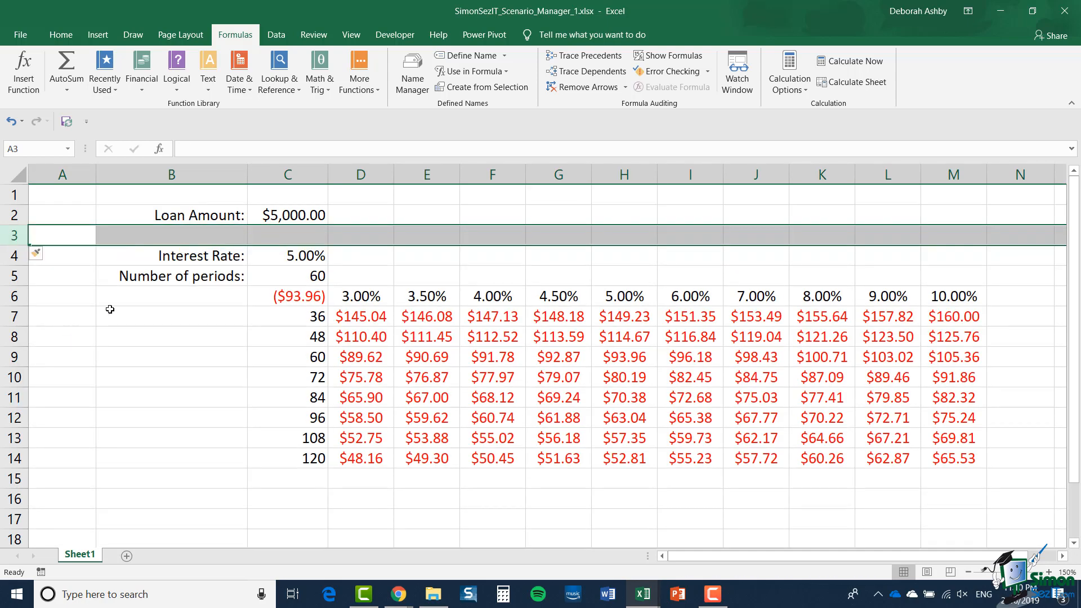
pyautogui.click(194, 236)
pyautogui.write('Type')
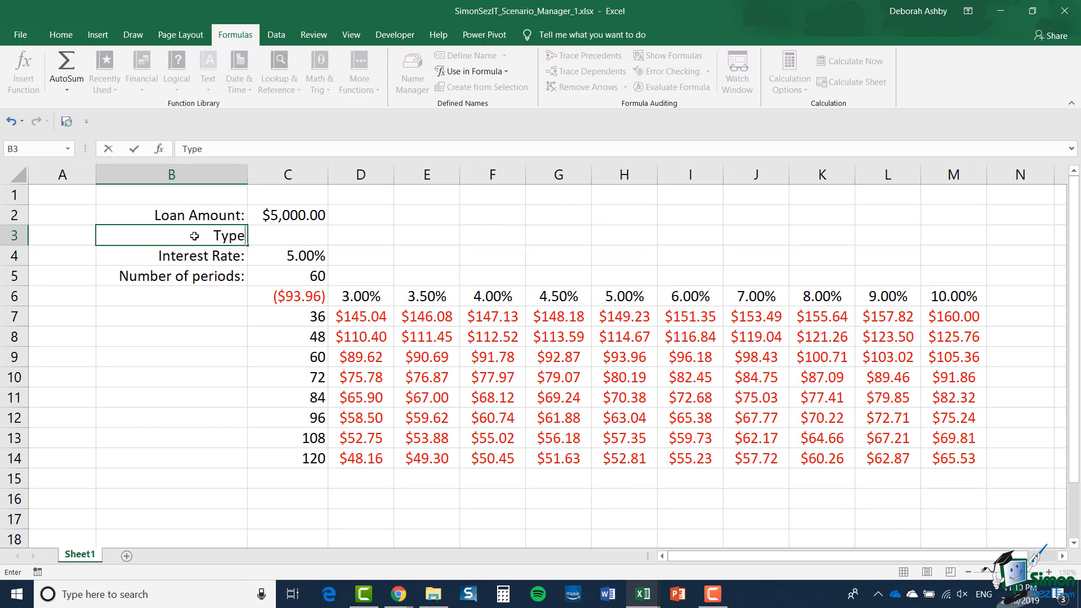
pyautogui.write(':')
pyautogui.press('Tab')
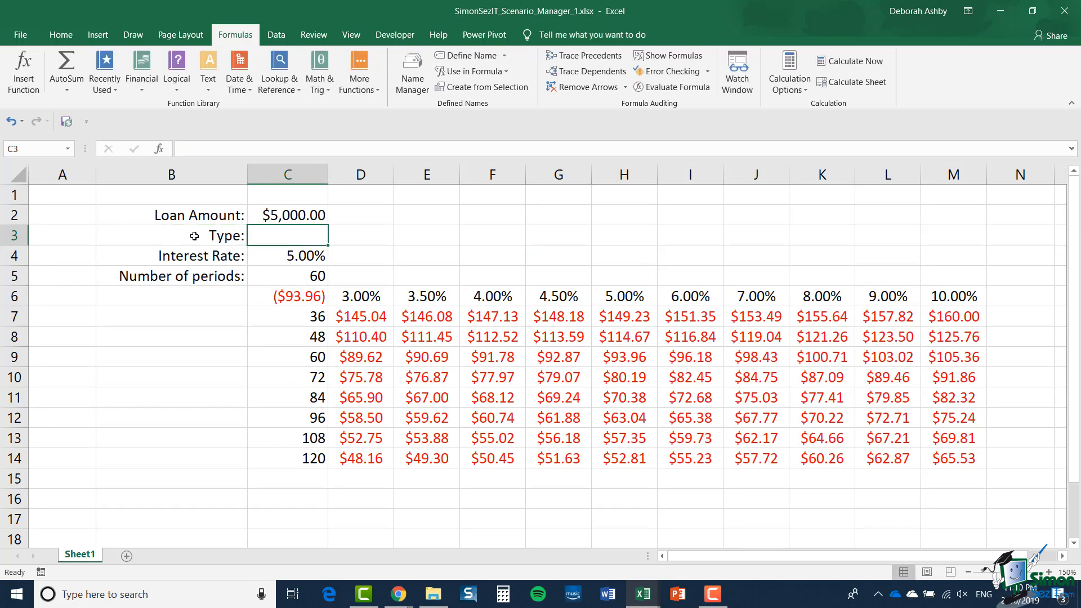
pyautogui.write('1')
pyautogui.press('Return')
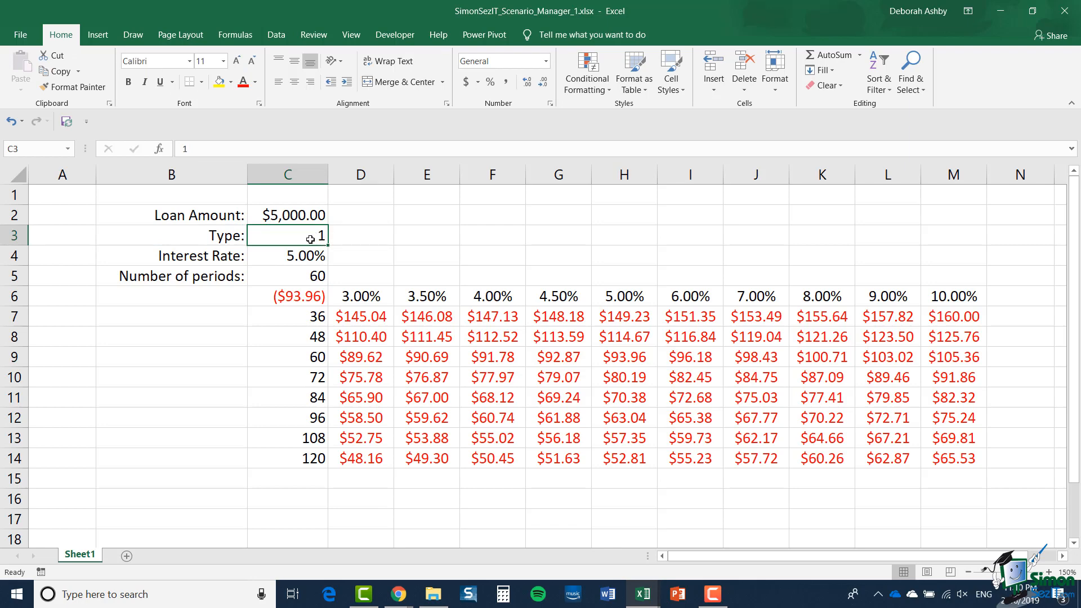
# Define the name Type for cell C3, with the whole workbook as its scope.
pyautogui.click(235, 35)
pyautogui.click(468, 55)
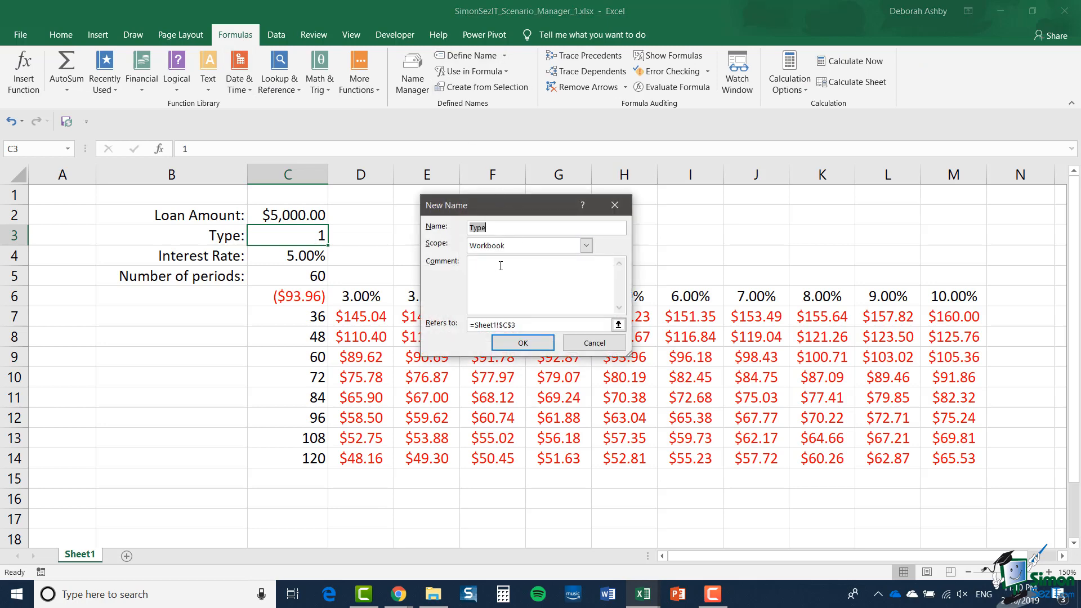
pyautogui.click(522, 343)
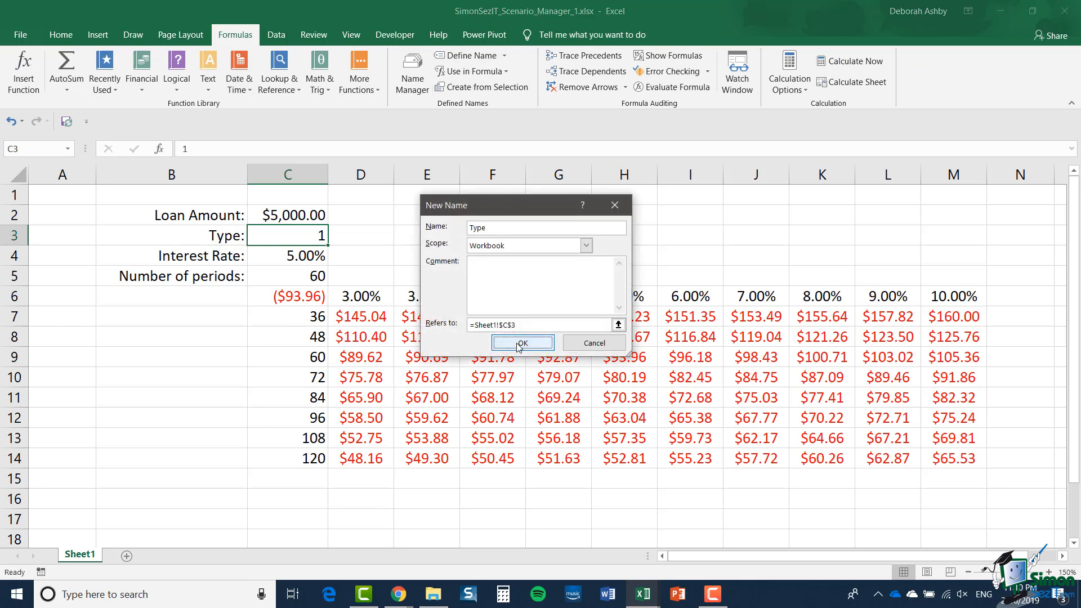
# Replace the last argument of the PMT formula in C6 with the name Type.
pyautogui.click(292, 299)
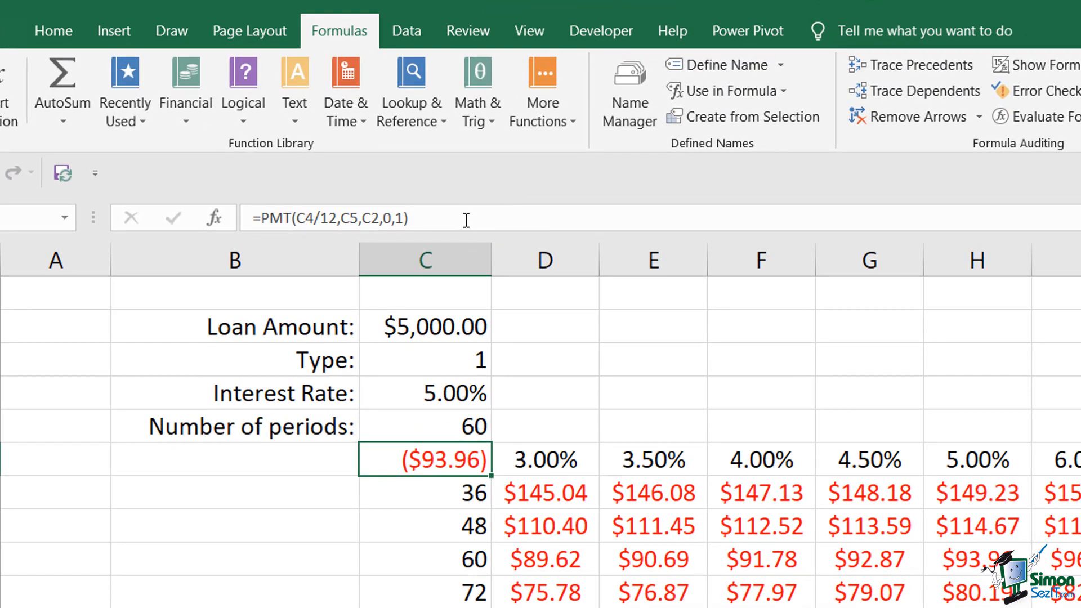
pyautogui.click(397, 218)
pyautogui.press('Delete')
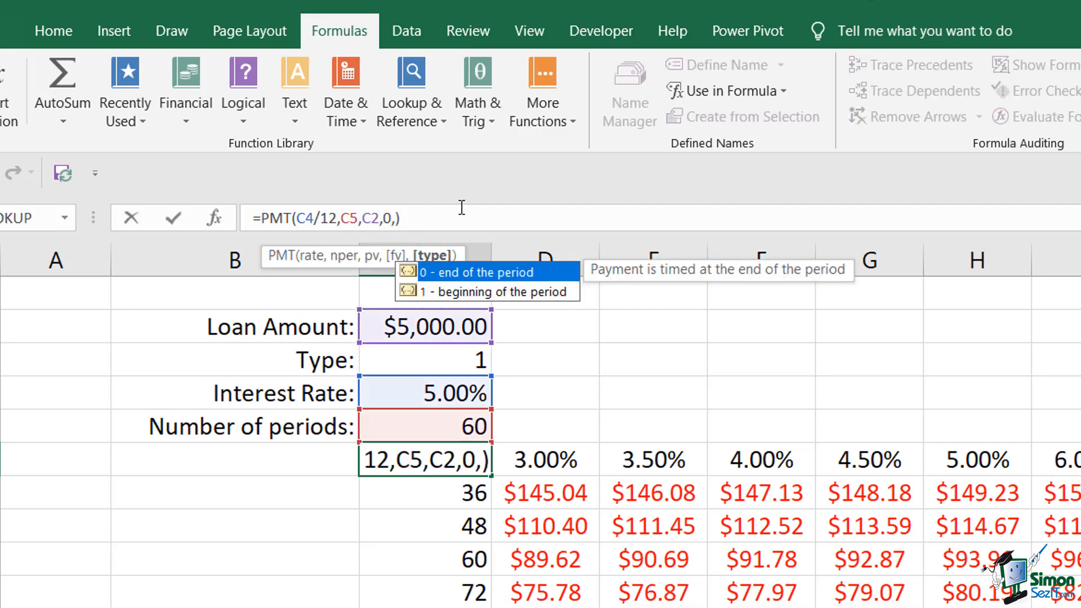
pyautogui.write('Type')
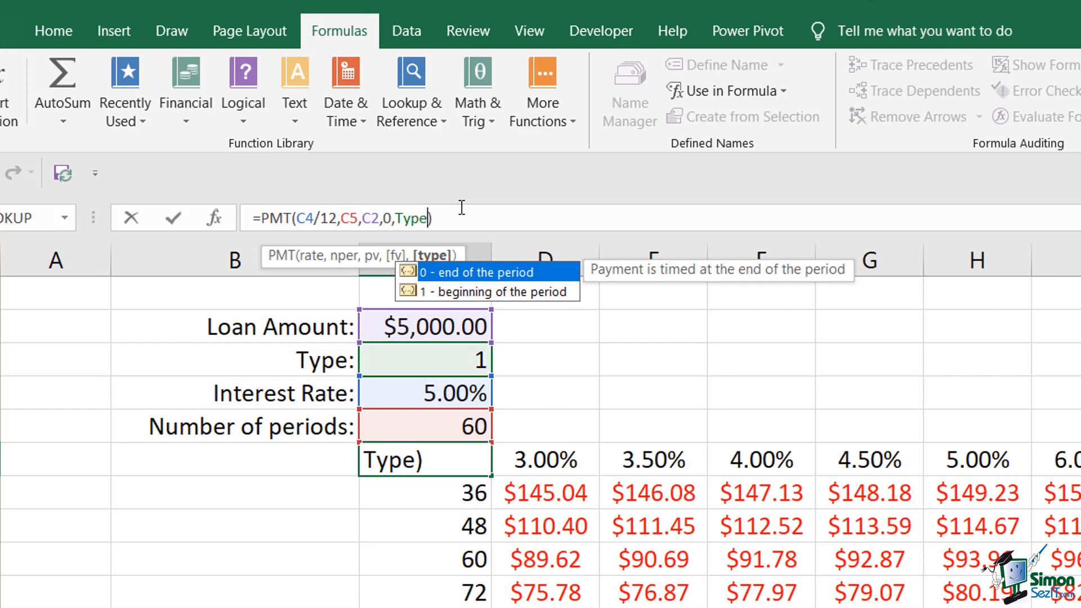
pyautogui.press('Return')
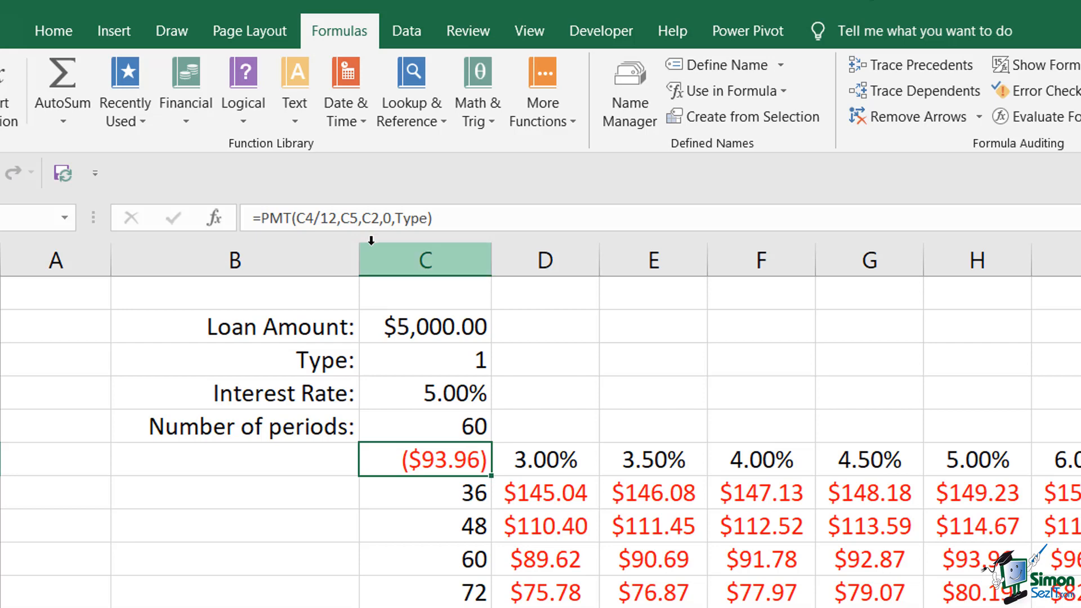
# Replace the C2 reference in the PMT formula with the name Principle.
pyautogui.click(375, 217)
pyautogui.doubleClick(376, 218)
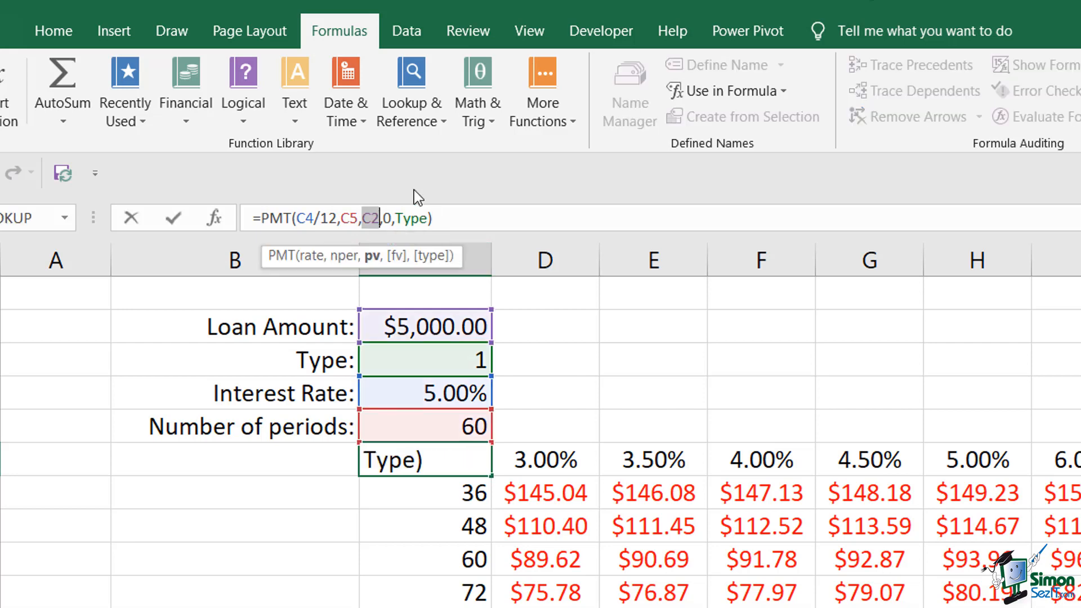
pyautogui.write('Prin')
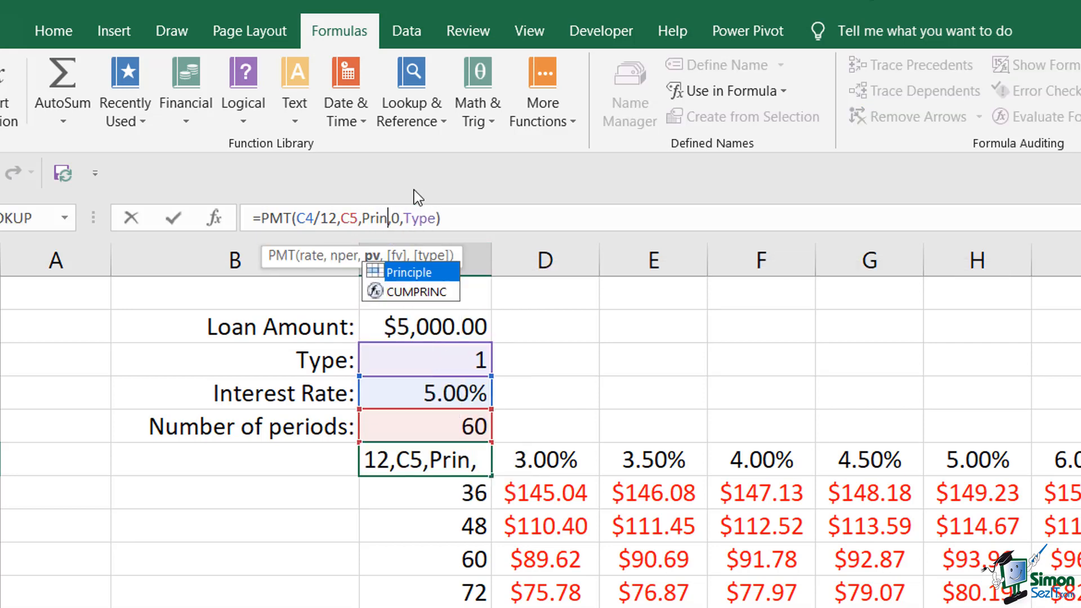
pyautogui.doubleClick(428, 274)
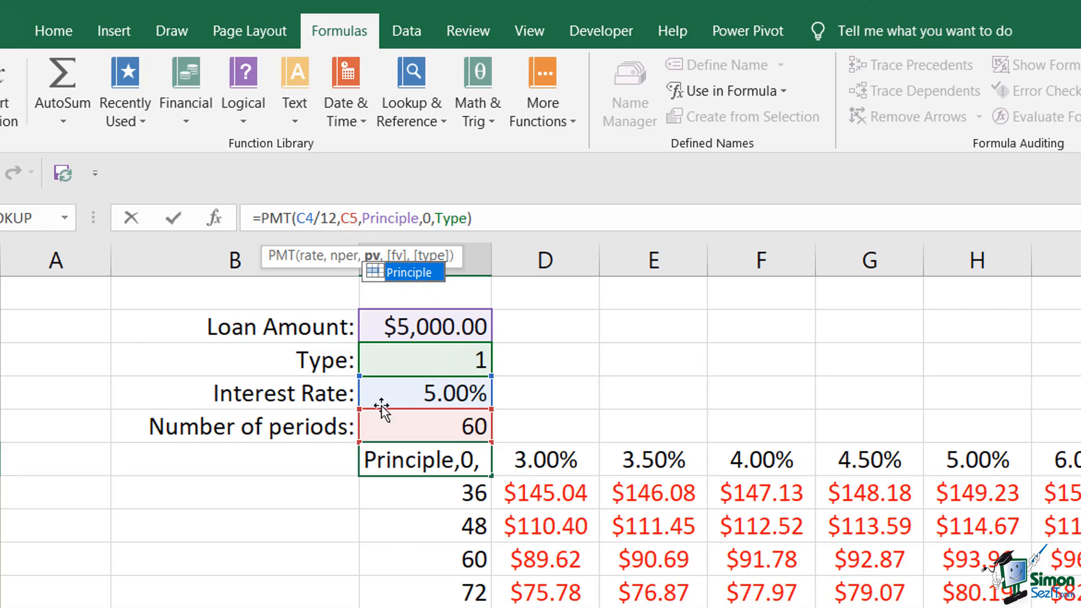
# Replace C4 with Interest_Rate and C5 with Number_of_periods in the PMT formula and commit it.
pyautogui.doubleClick(308, 218)
pyautogui.write('Int')
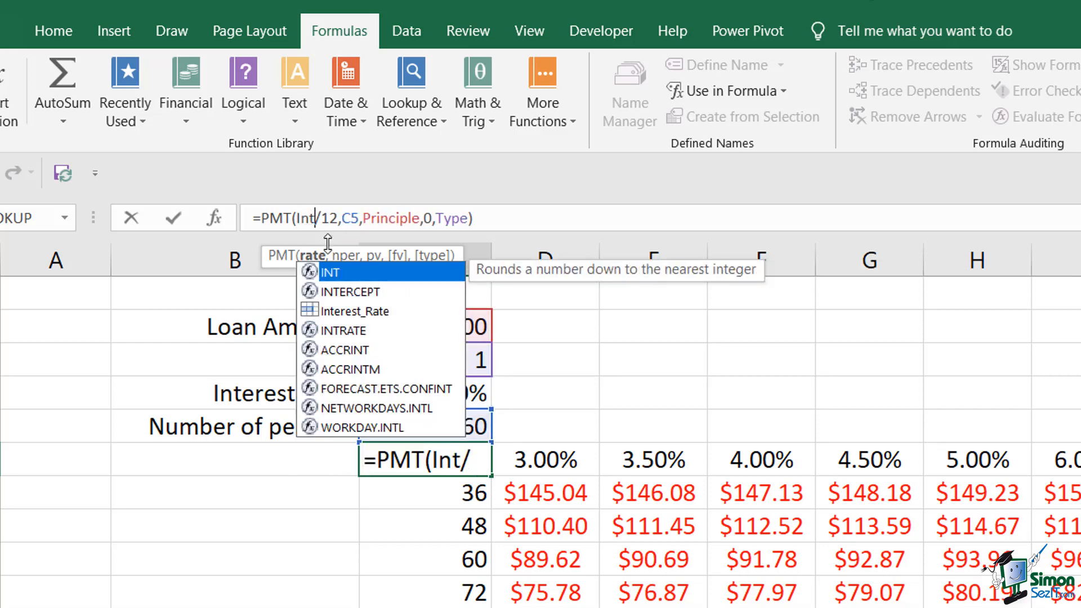
pyautogui.press('Down')
pyautogui.press('Down')
pyautogui.press('Tab')
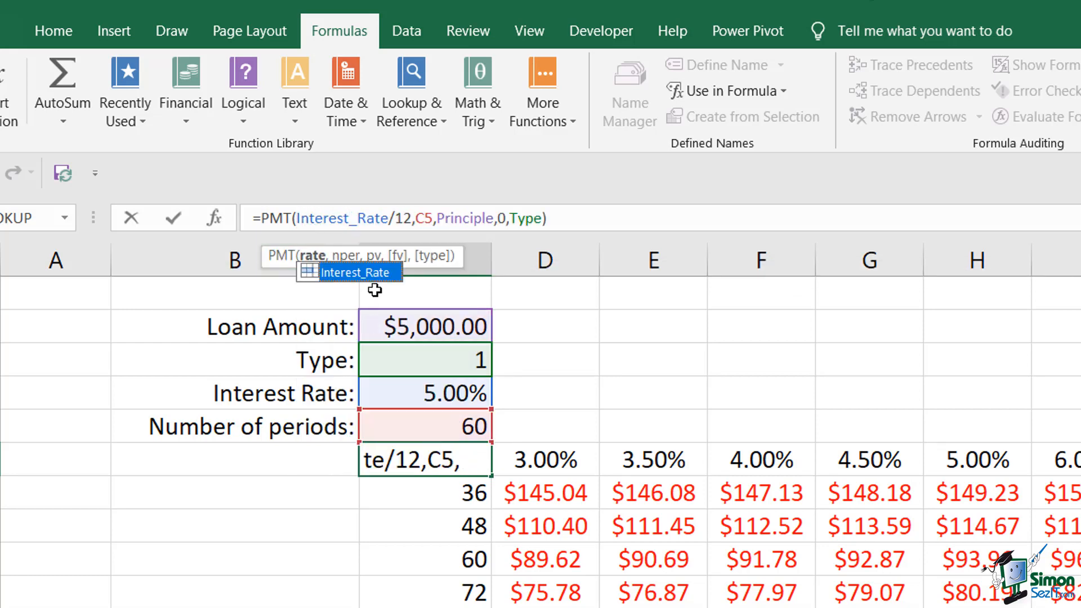
pyautogui.doubleClick(423, 218)
pyautogui.write('Num')
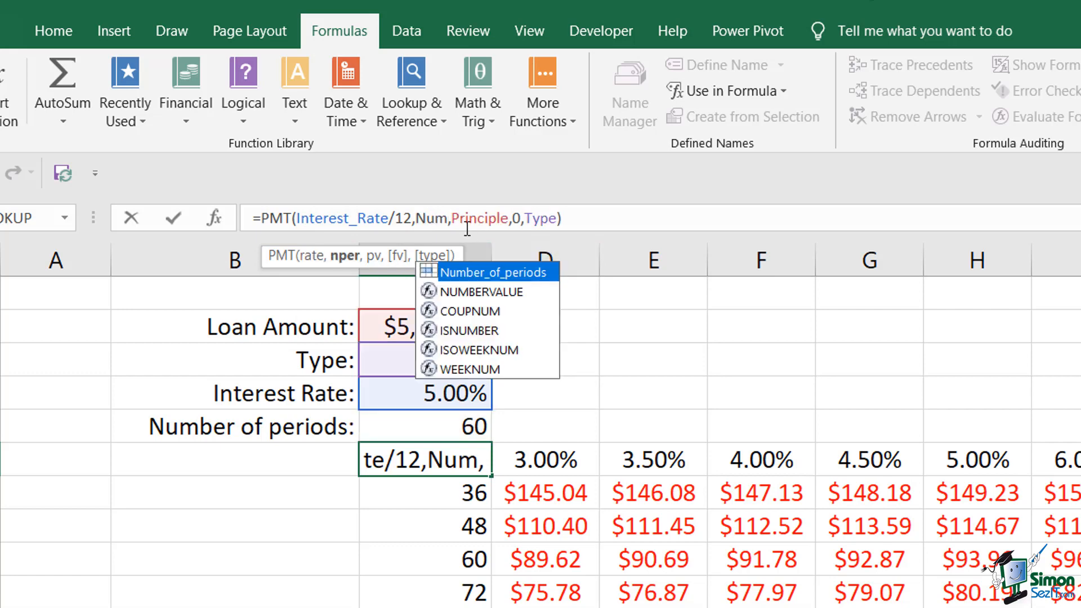
pyautogui.doubleClick(529, 278)
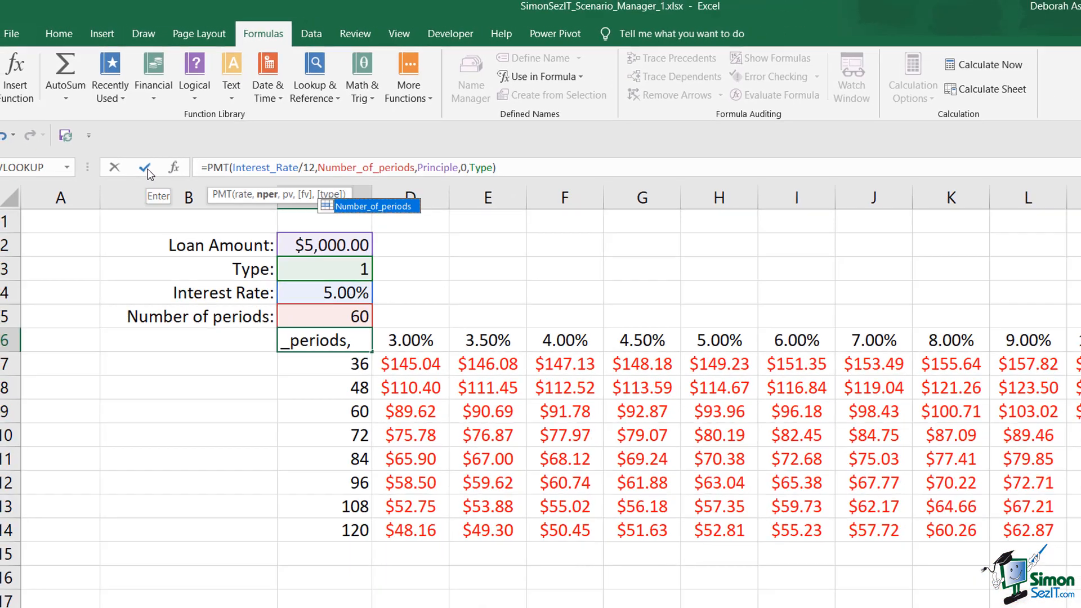
pyautogui.click(146, 168)
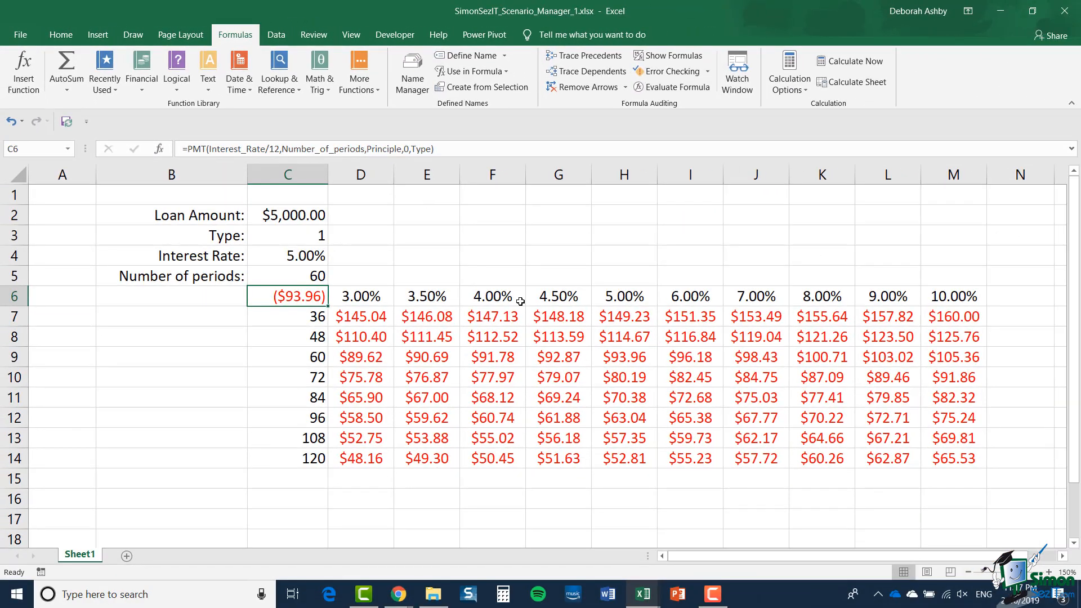
# Start adding a new what-if scenario in the Scenario Manager.
pyautogui.click(275, 34)
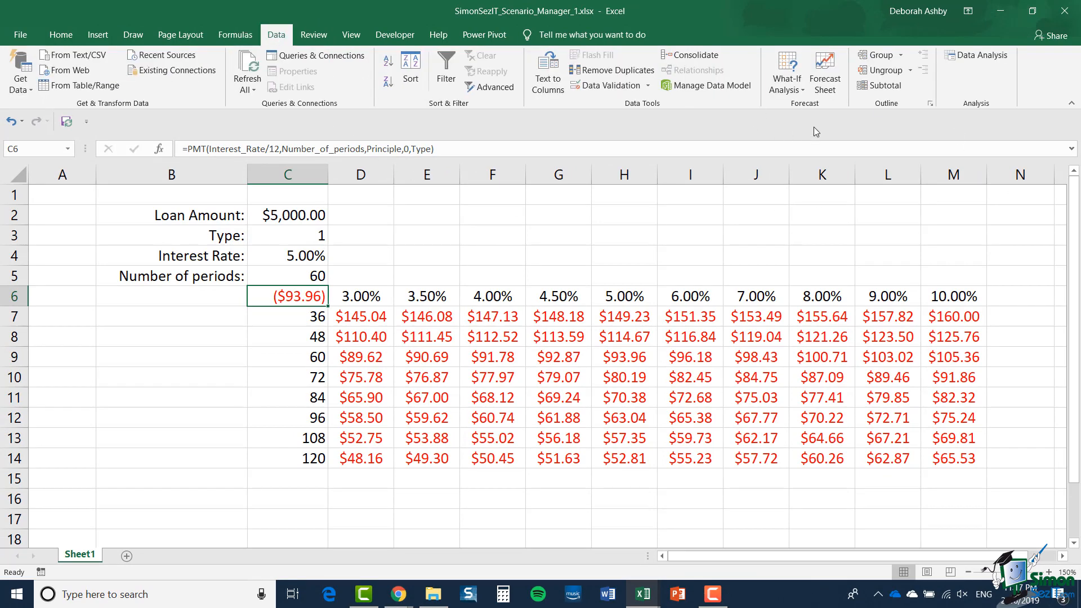
pyautogui.click(796, 87)
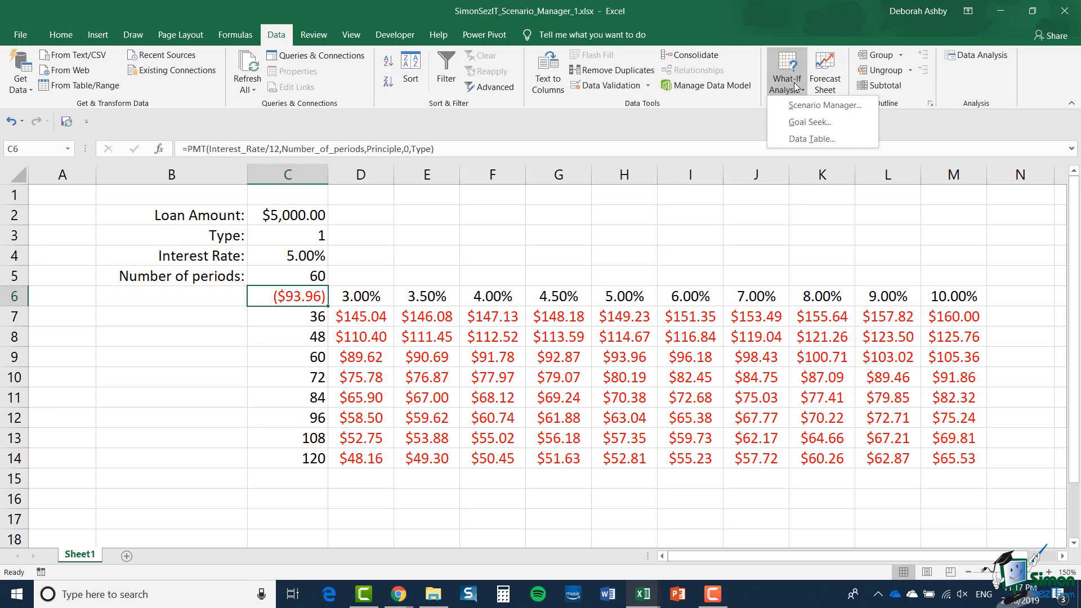
pyautogui.click(796, 106)
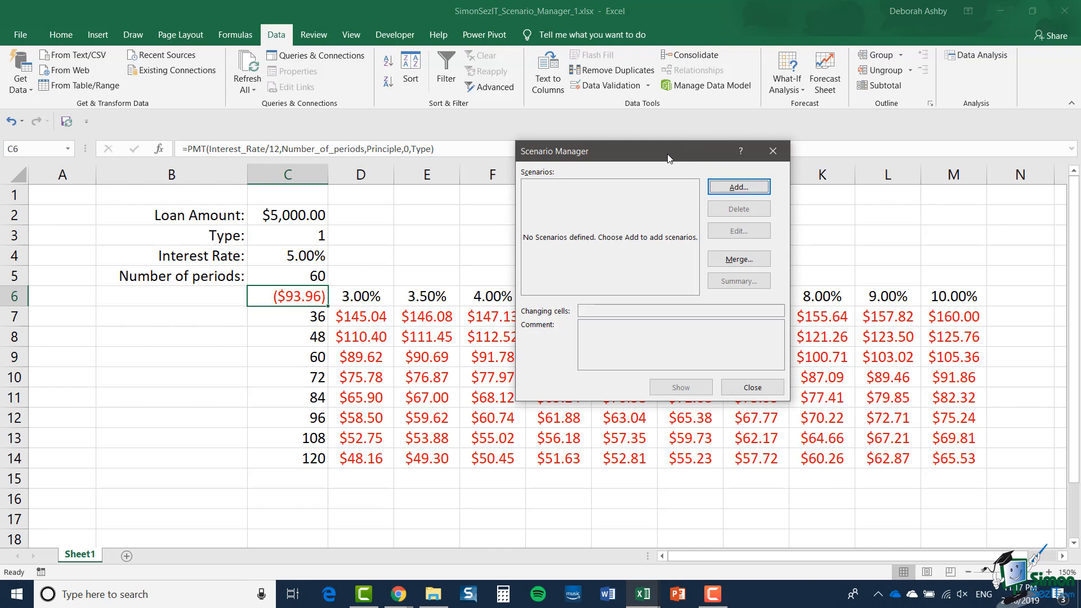
pyautogui.moveTo(669, 159); pyautogui.dragTo(633, 165)
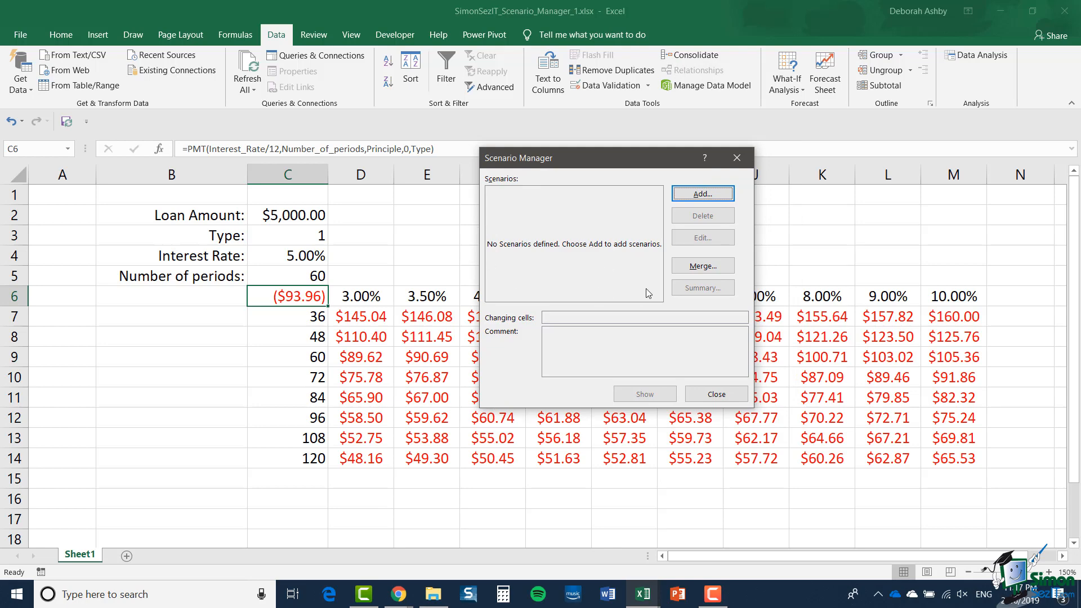
pyautogui.click(716, 195)
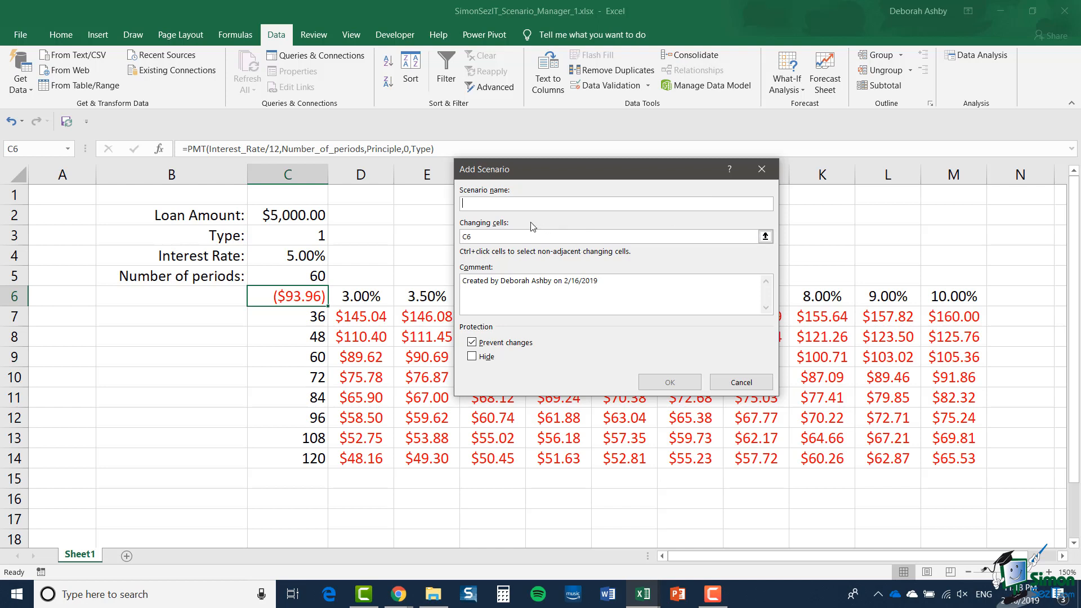
# Set the new scenario's changing cells to the loan amount in C2 and the type in C3.
pyautogui.click(461, 237)
pyautogui.click(460, 236)
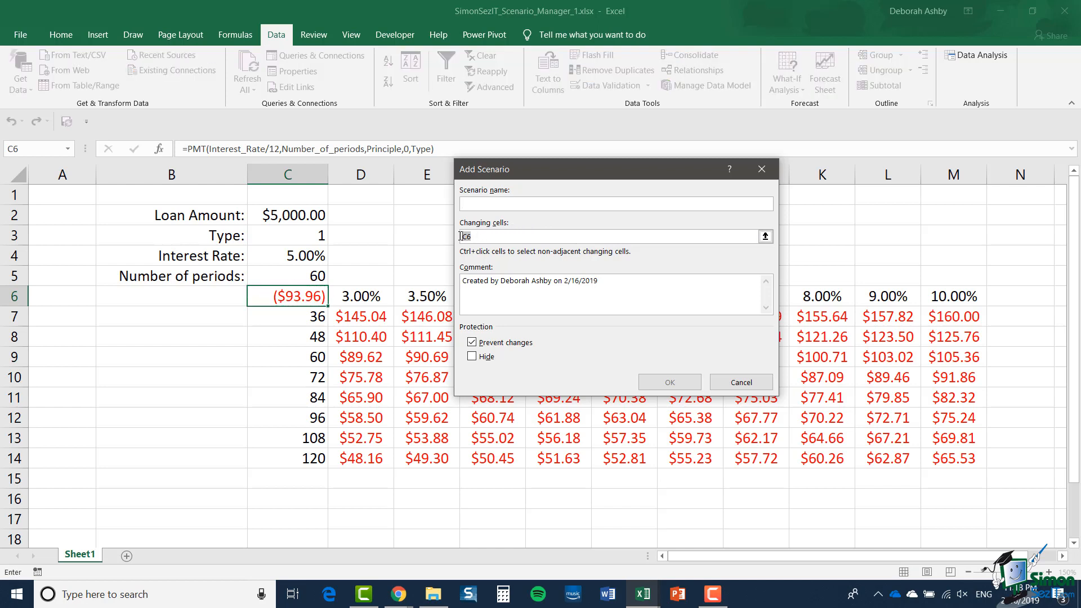
pyautogui.press('Delete')
pyautogui.click(302, 215)
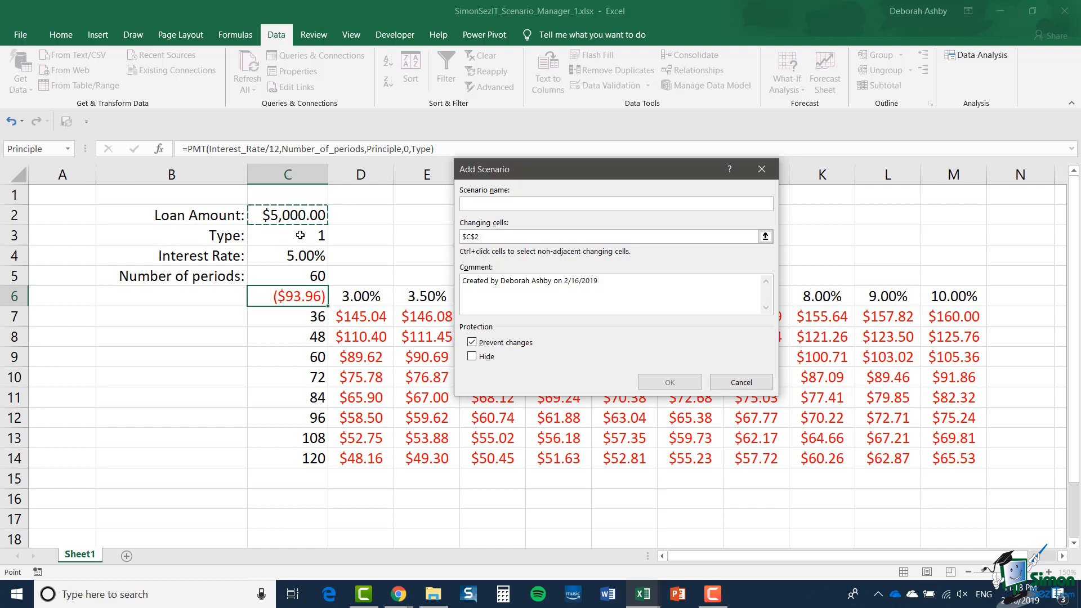
pyautogui.keyDown('ctrl'); pyautogui.click(301, 236); pyautogui.keyUp('ctrl')
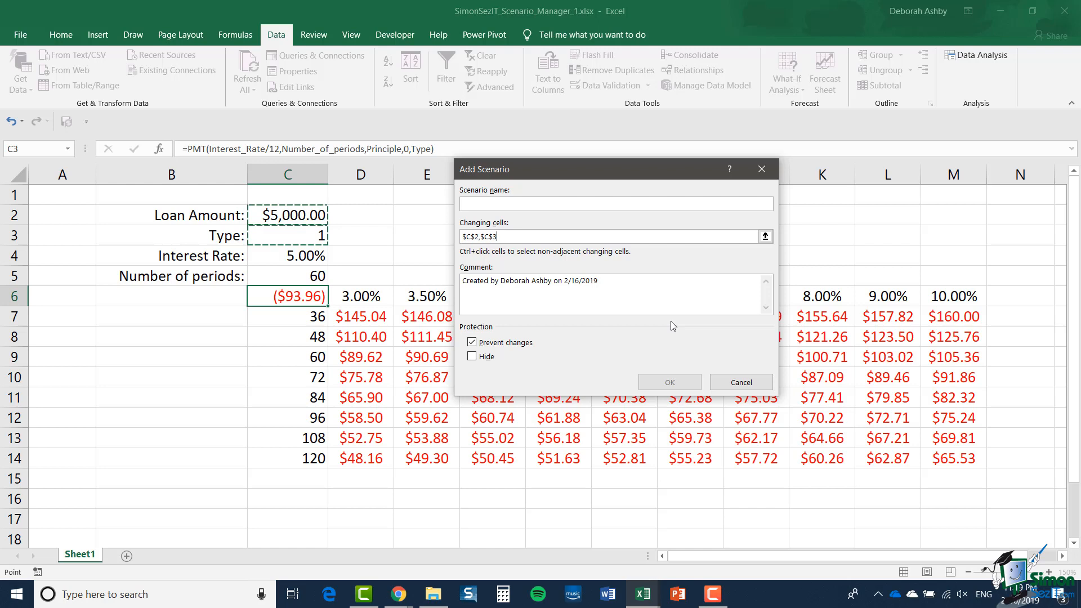
# Name the scenario "Principal $5000 payments at the beginning of the period" and save it with Principle 5000 and Type 1.
pyautogui.click(493, 207)
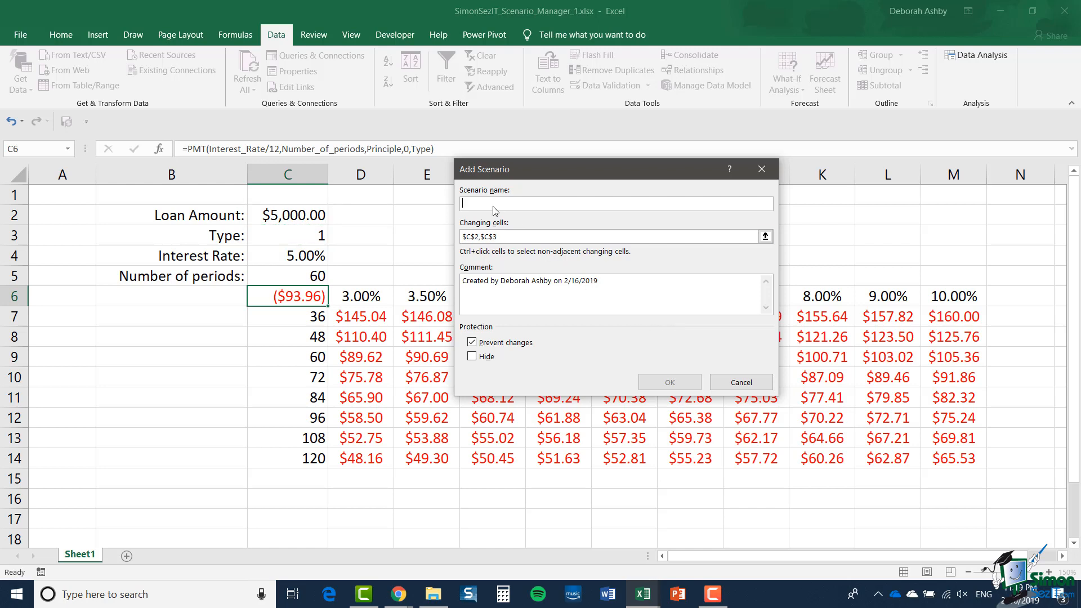
pyautogui.write('Principal $5000 payments at the beginning of the period')
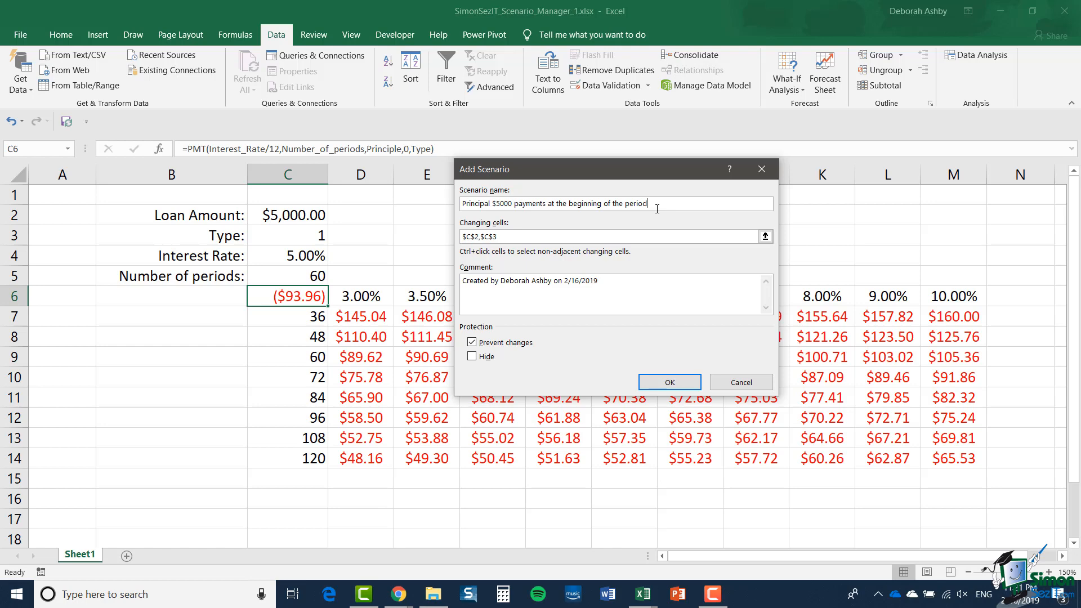
pyautogui.click(678, 383)
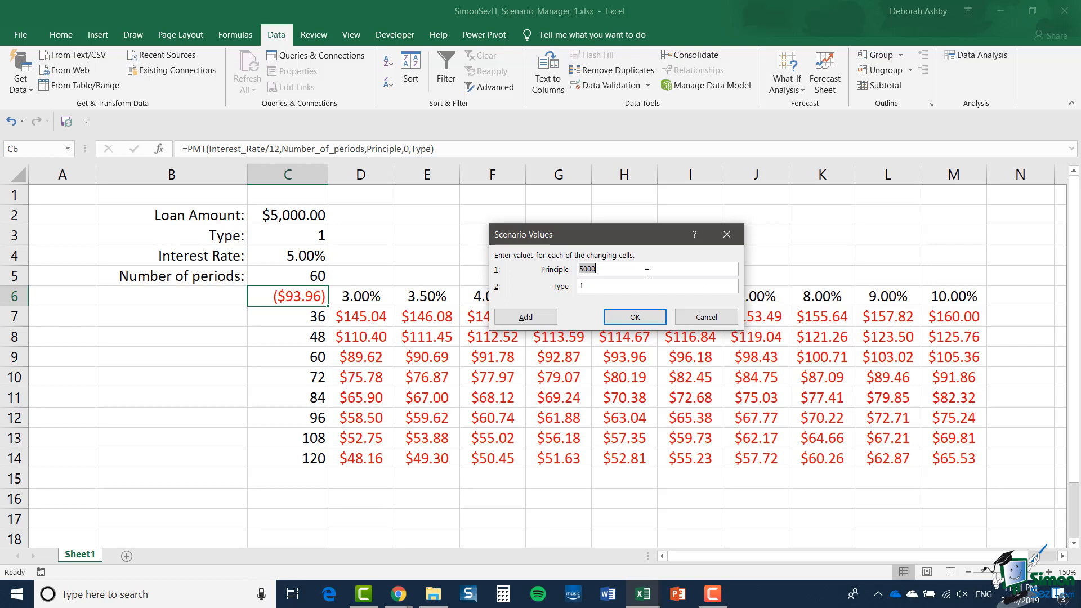
pyautogui.click(638, 318)
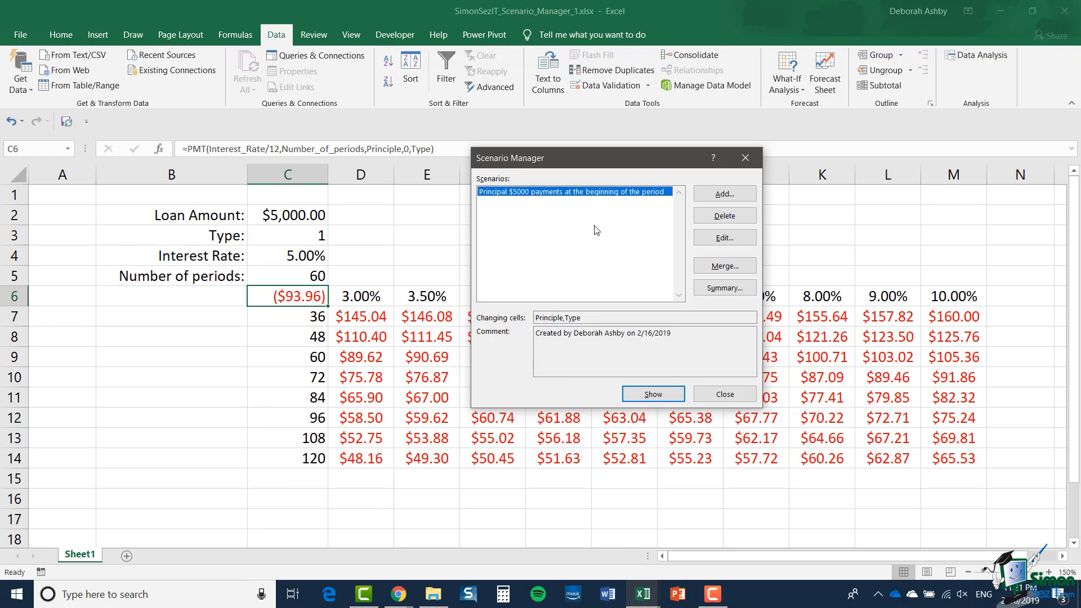
# Add a second scenario named "Principal $5000 payments at end of the period" for C2 and C3, with Principle 5000 and Type 0.
pyautogui.click(719, 196)
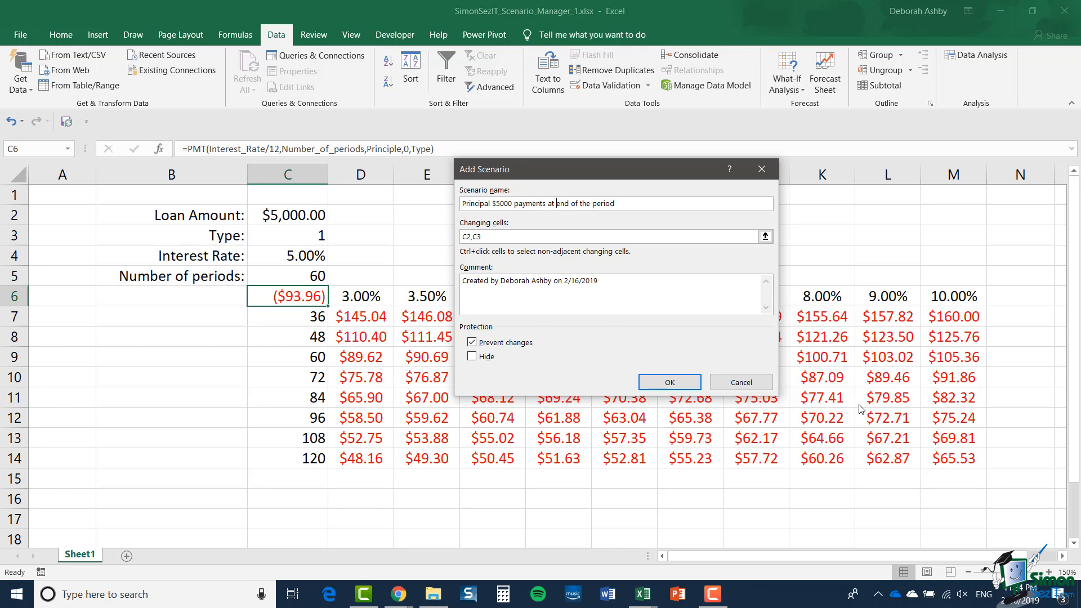
pyautogui.click(669, 383)
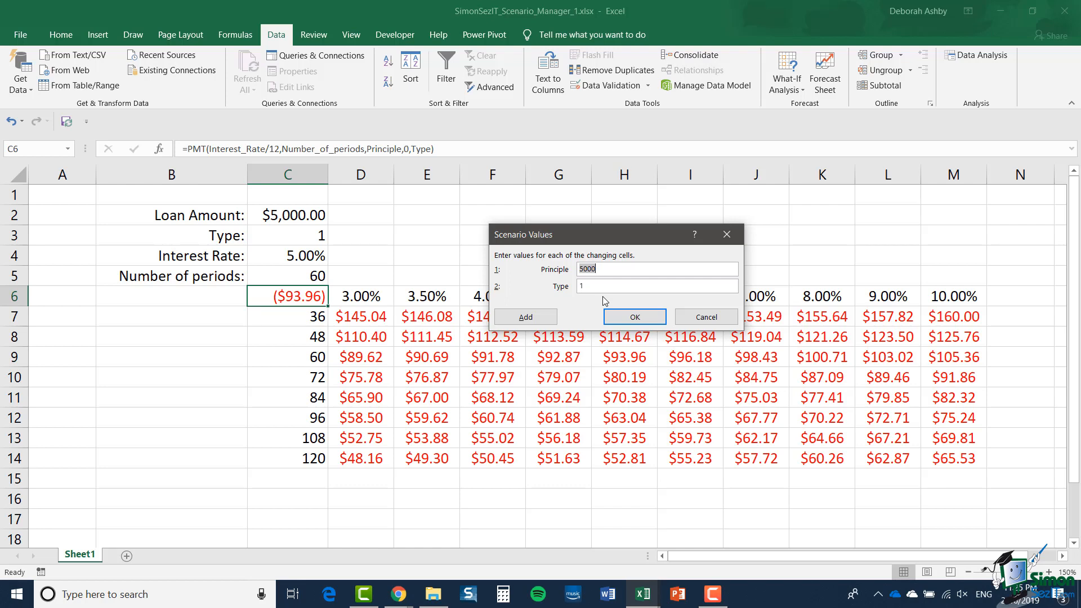
pyautogui.click(590, 287)
pyautogui.write('0')
pyautogui.click(644, 322)
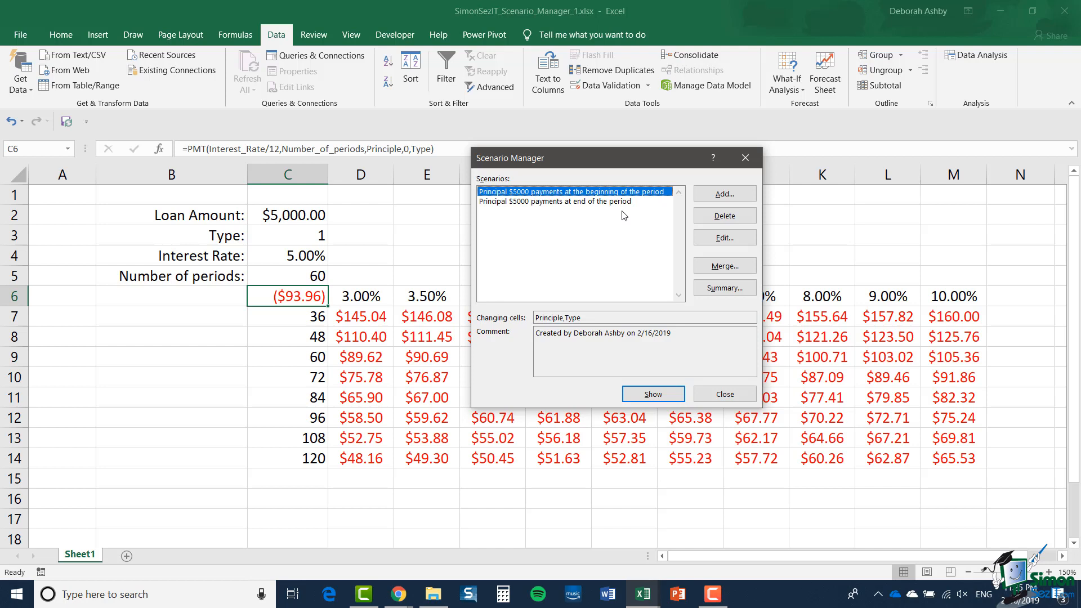
# Show the end-of-period scenario in the worksheet, followed by the beginning-of-period scenario, to compare the payments.
pyautogui.click(592, 203)
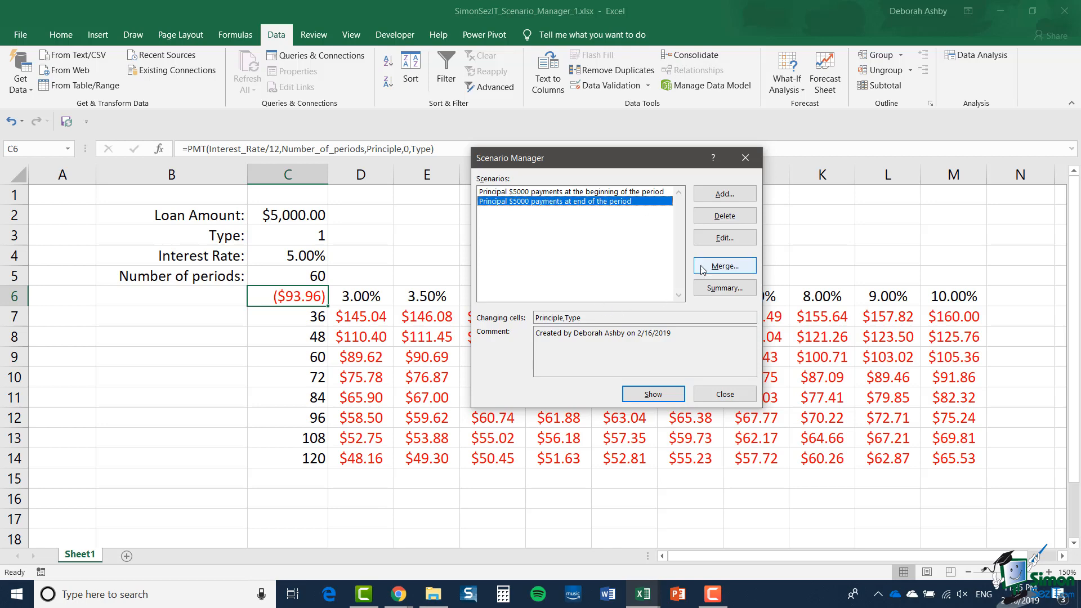
pyautogui.click(660, 399)
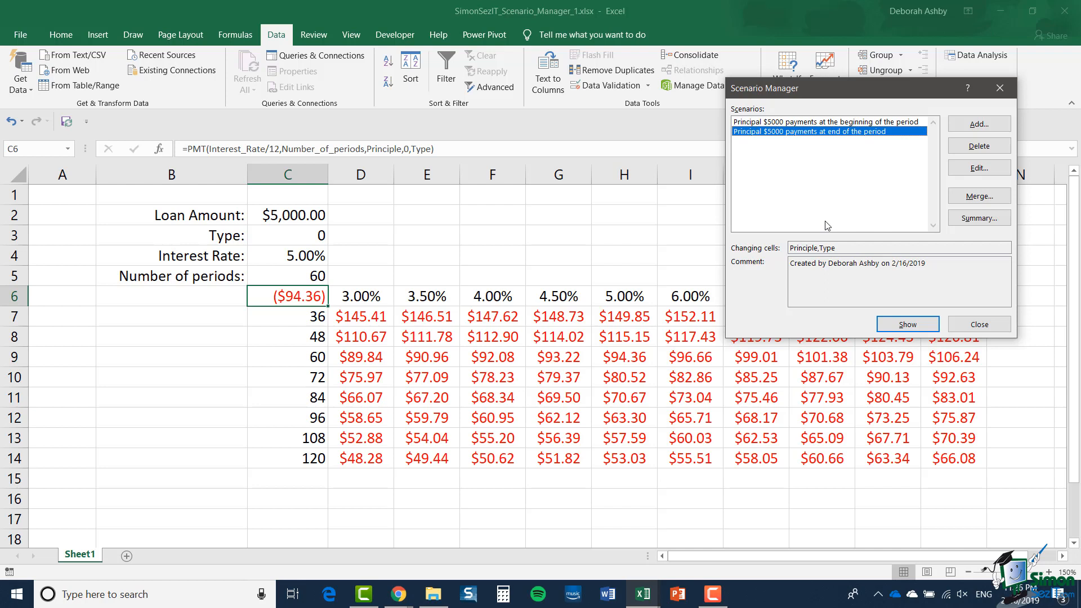
pyautogui.click(789, 123)
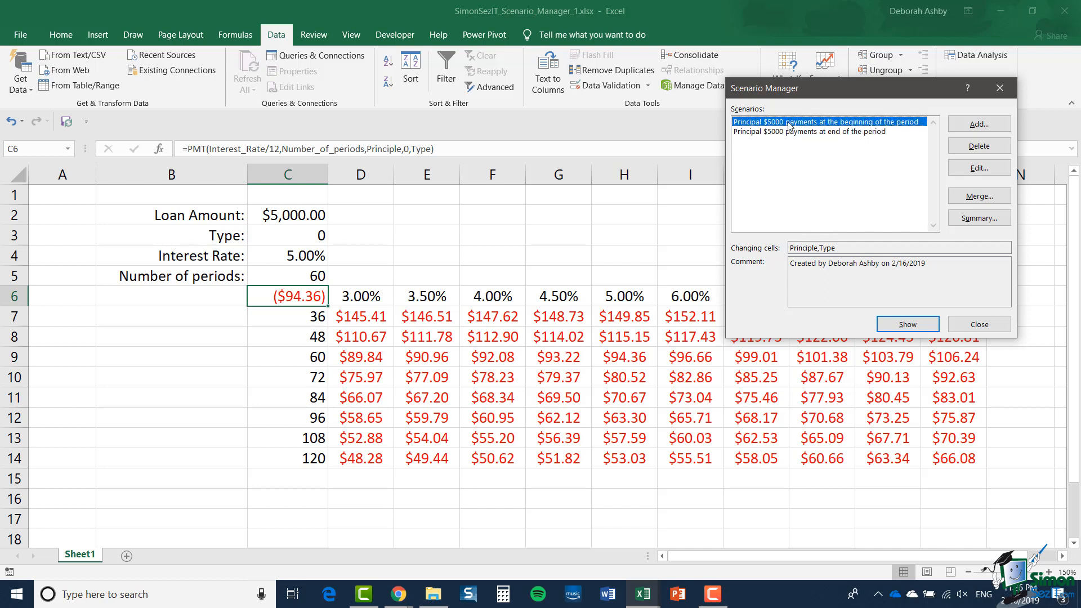
pyautogui.click(908, 325)
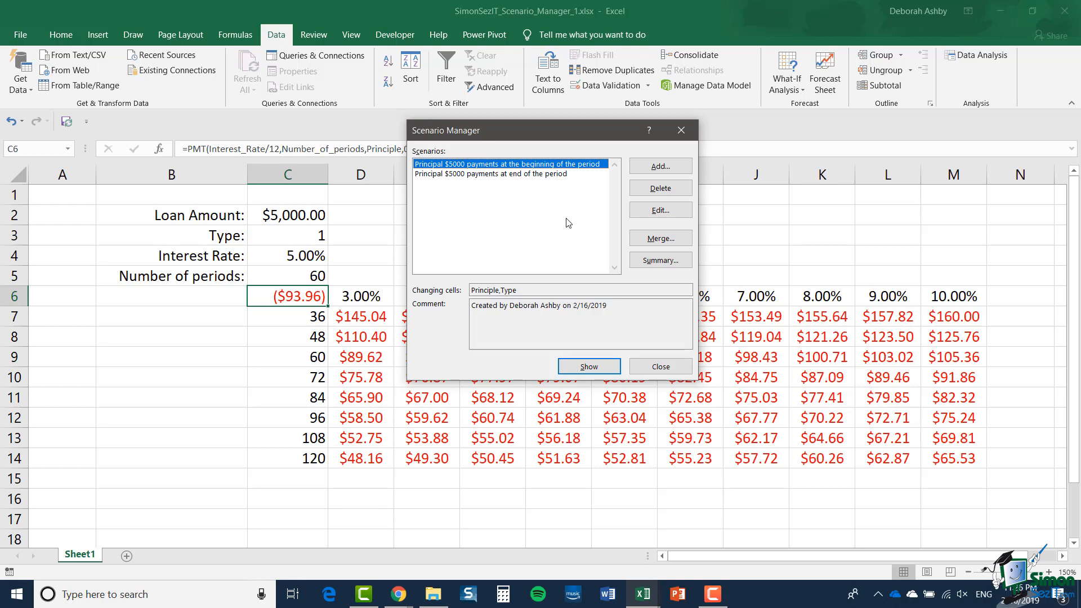
# Review the beginning-of-period scenario's editable settings and values, and the options for merging scenarios from another workbook.
pyautogui.click(659, 212)
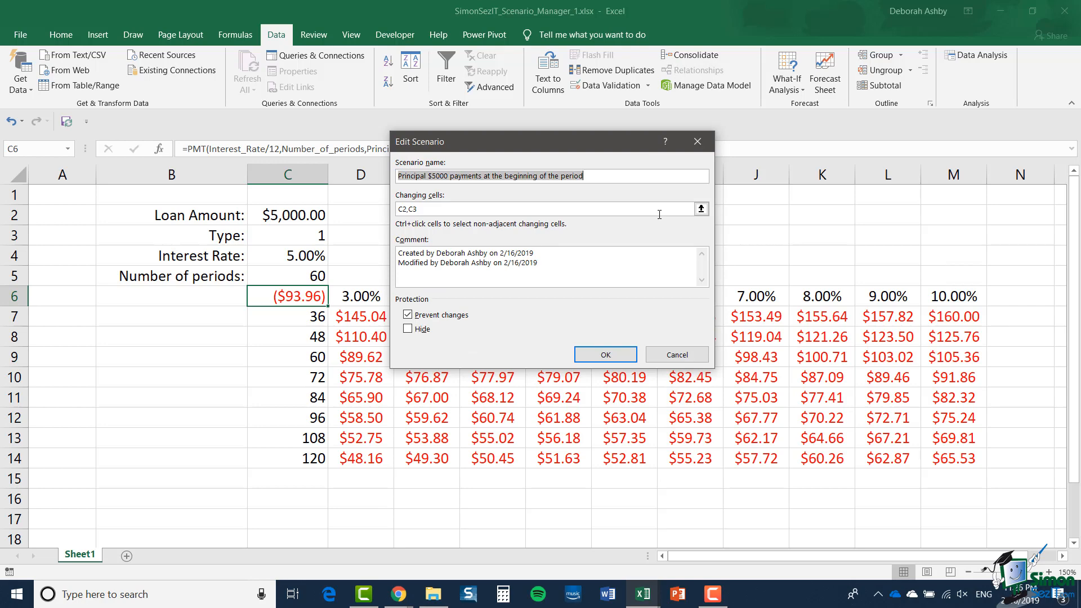
pyautogui.click(621, 353)
pyautogui.click(594, 292)
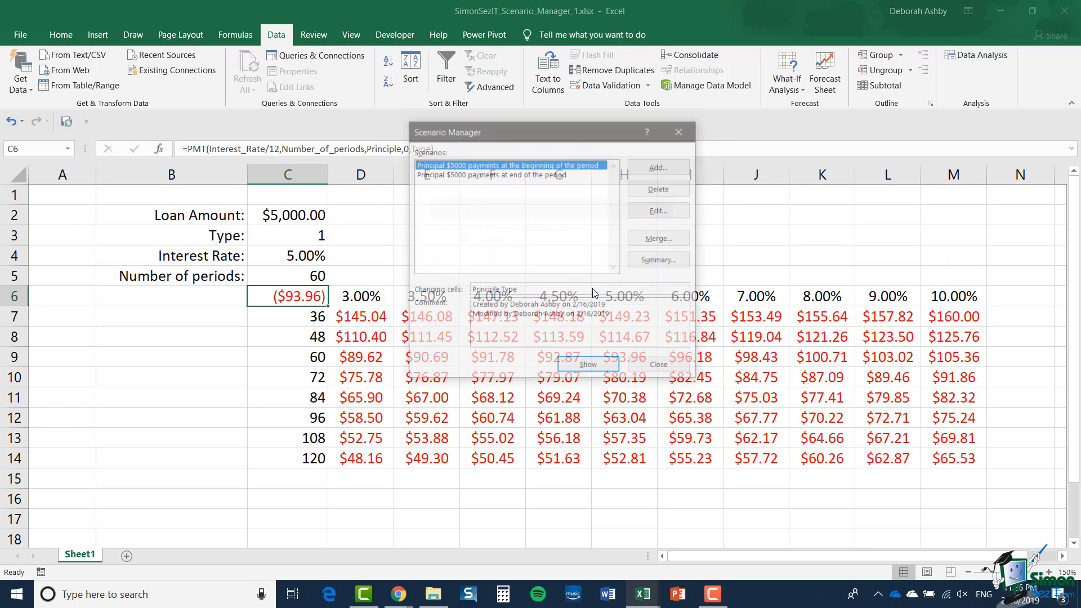
pyautogui.click(671, 242)
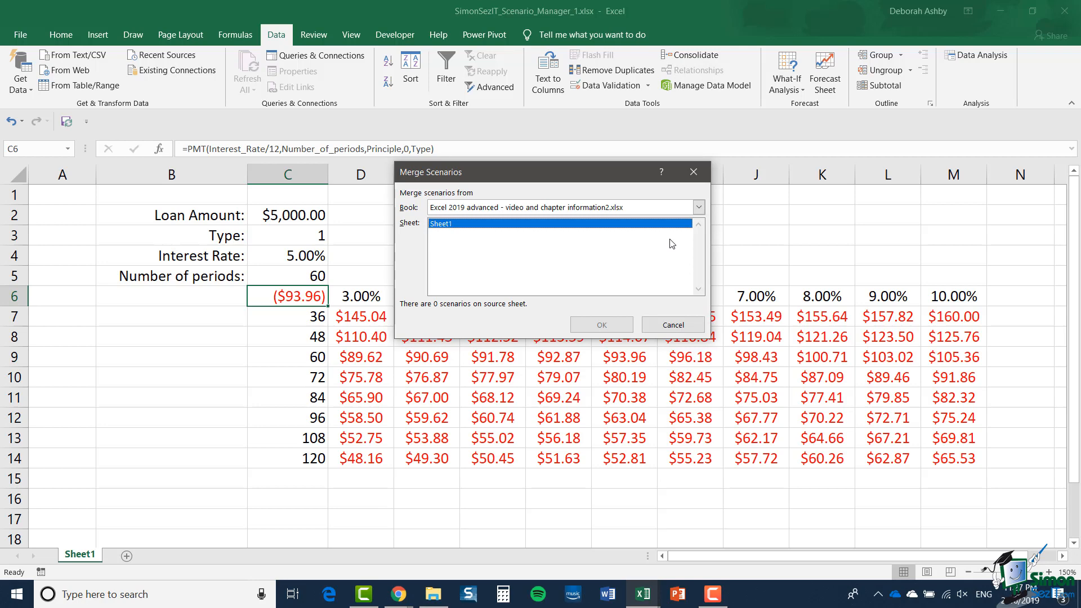
pyautogui.click(654, 325)
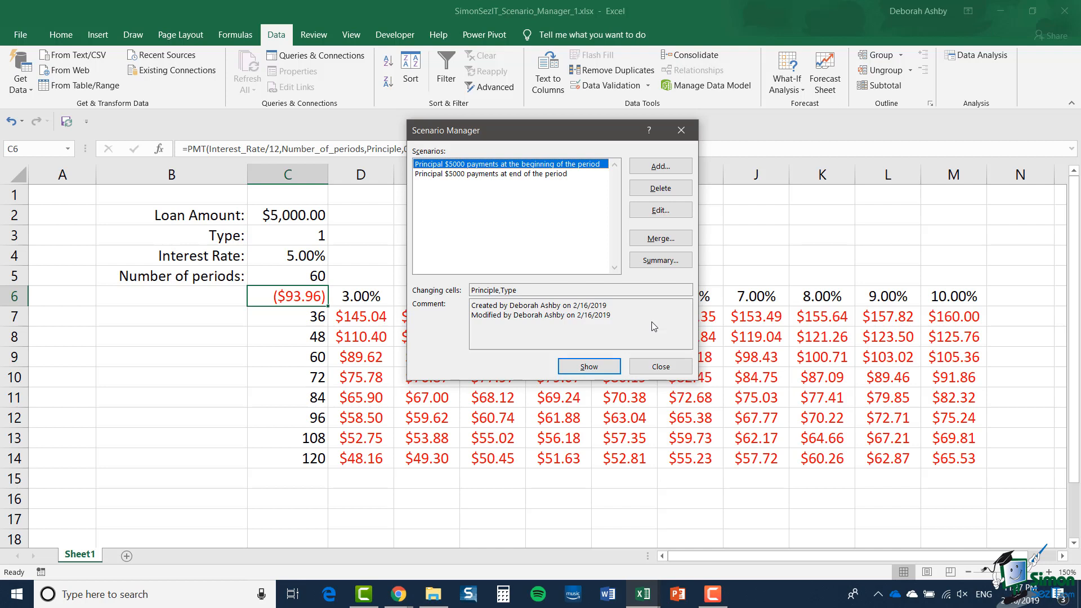
# Create a Scenario summary report with H14 as the result cell.
pyautogui.click(659, 263)
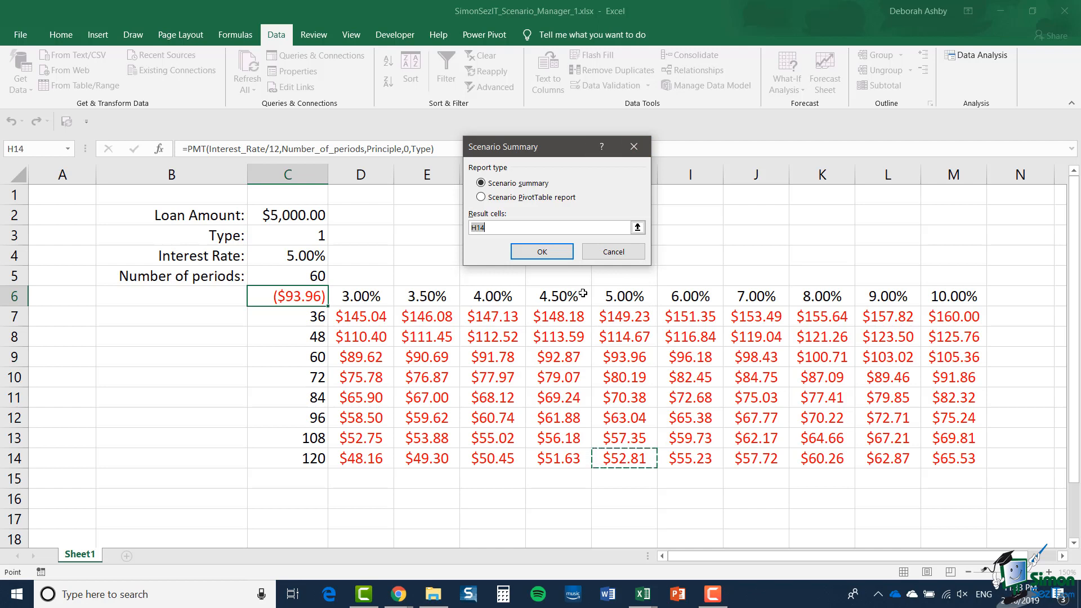
pyautogui.click(542, 252)
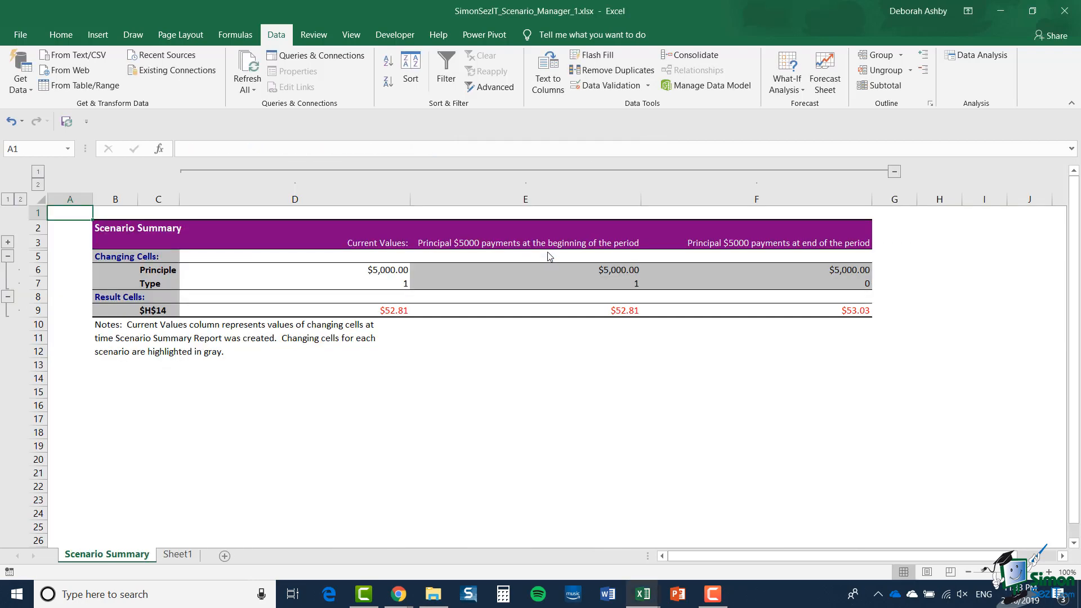